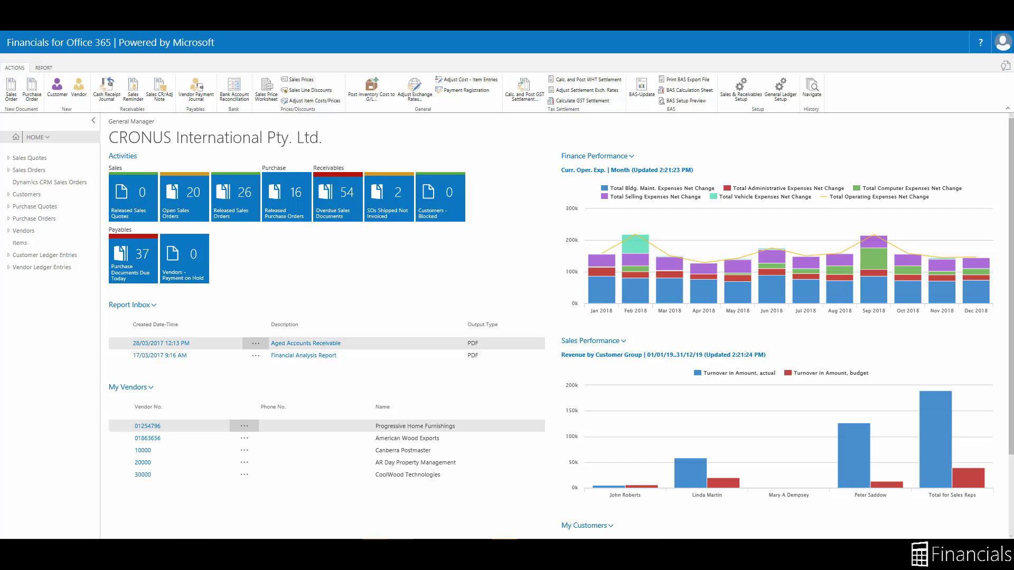
Search for General Journals, open the DEFAULT batch, and collapse the dimensions and incoming documents pane.
{"action": "left_click", "coordinate": [1005, 65]}
{"action": "type", "text": "General Journals"}
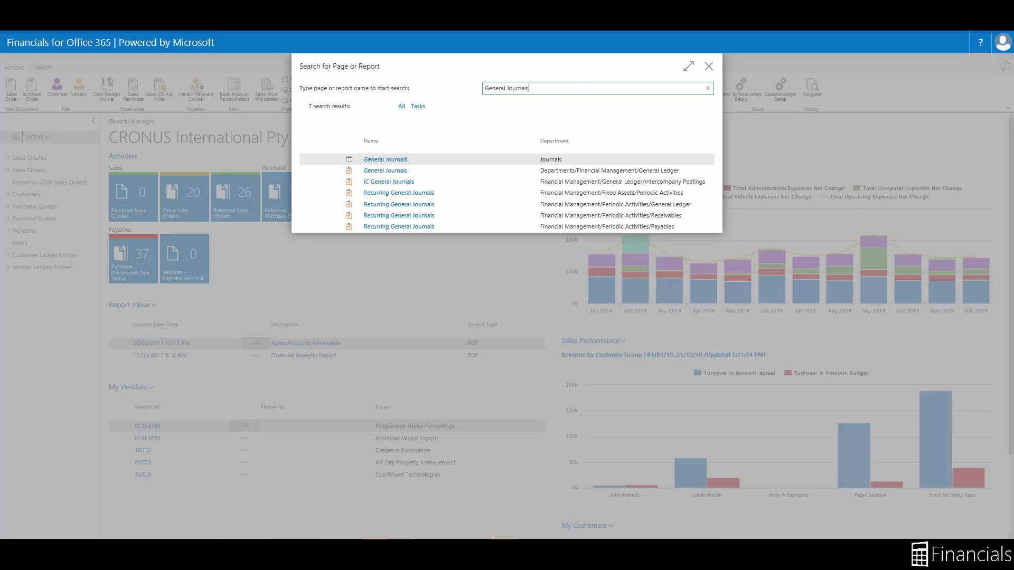
{"action": "left_click", "coordinate": [376, 159]}
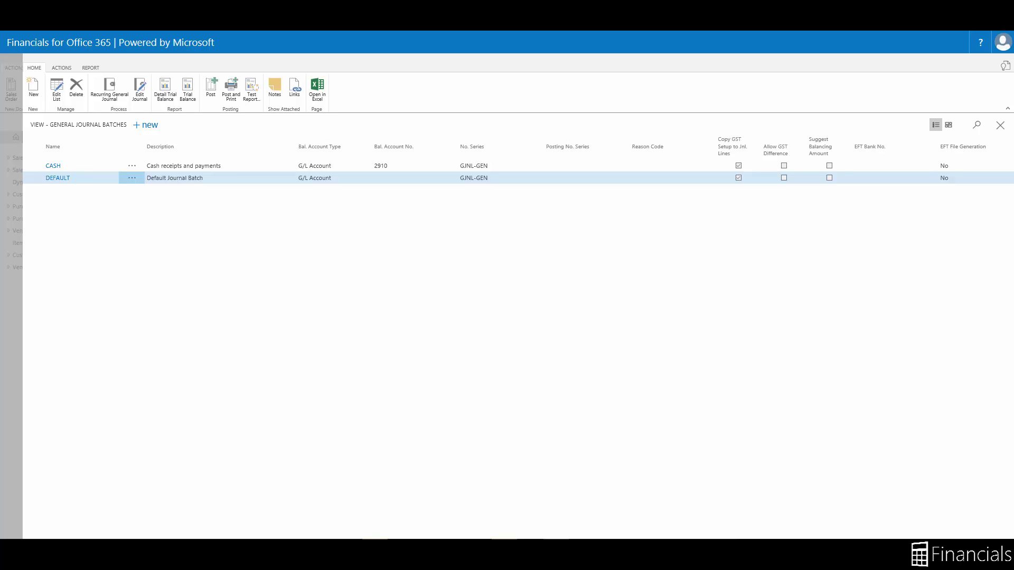
{"action": "left_click", "coordinate": [52, 179]}
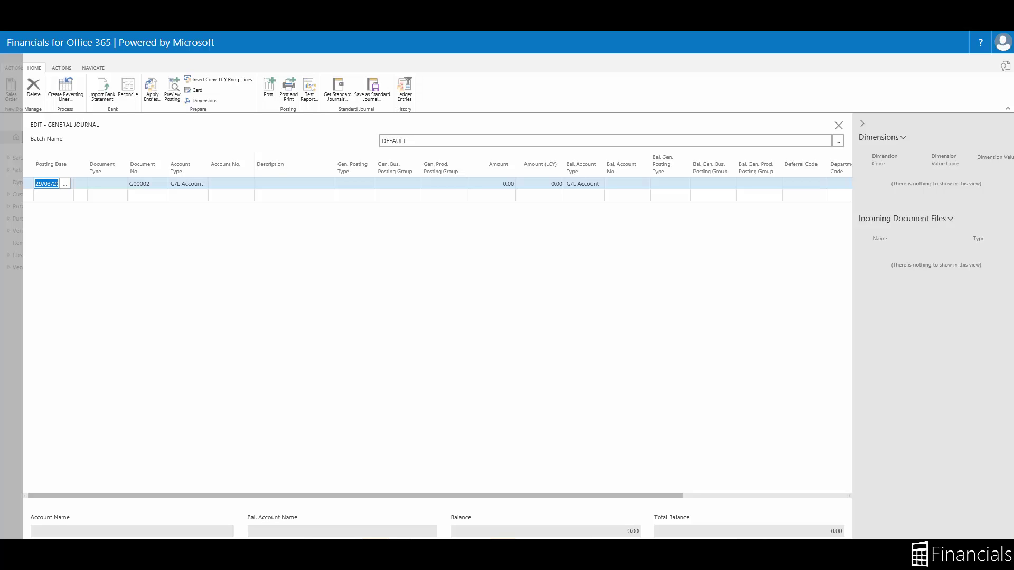
{"action": "left_click", "coordinate": [862, 123]}
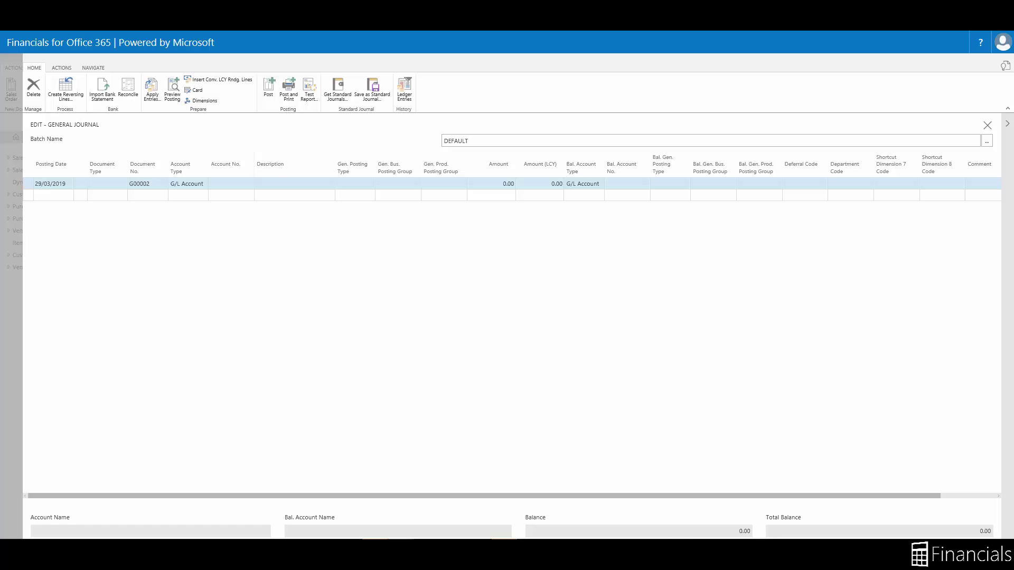
Set the journal line's posting date to 14/06/2018 and document type to Payment, keeping the proposed document number.
{"action": "left_click", "coordinate": [67, 182]}
{"action": "type", "text": "14/06/20"}
{"action": "type", "text": "18"}
{"action": "key", "text": "Tab"}
{"action": "left_click", "coordinate": [122, 184]}
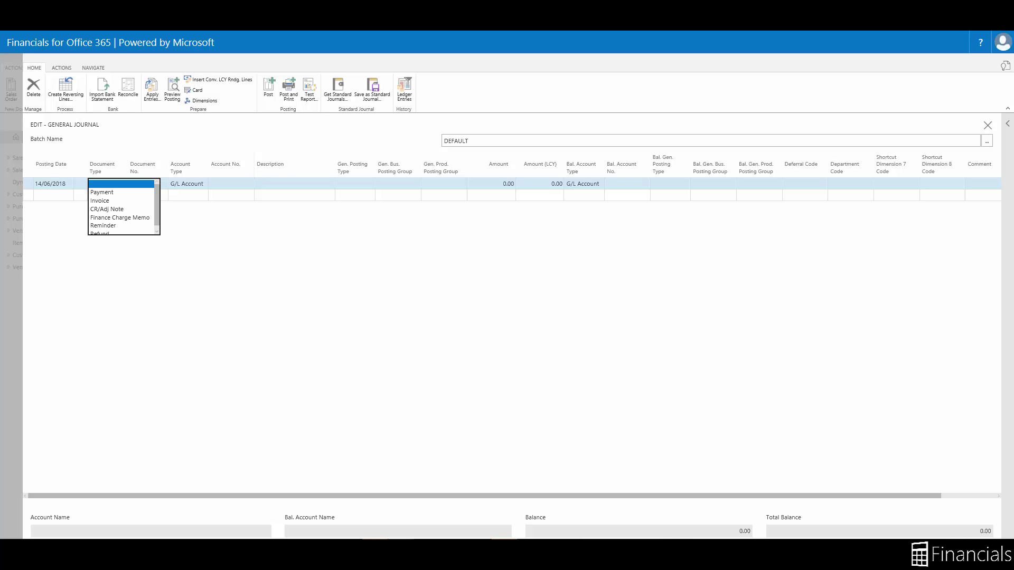
{"action": "left_click", "coordinate": [107, 195]}
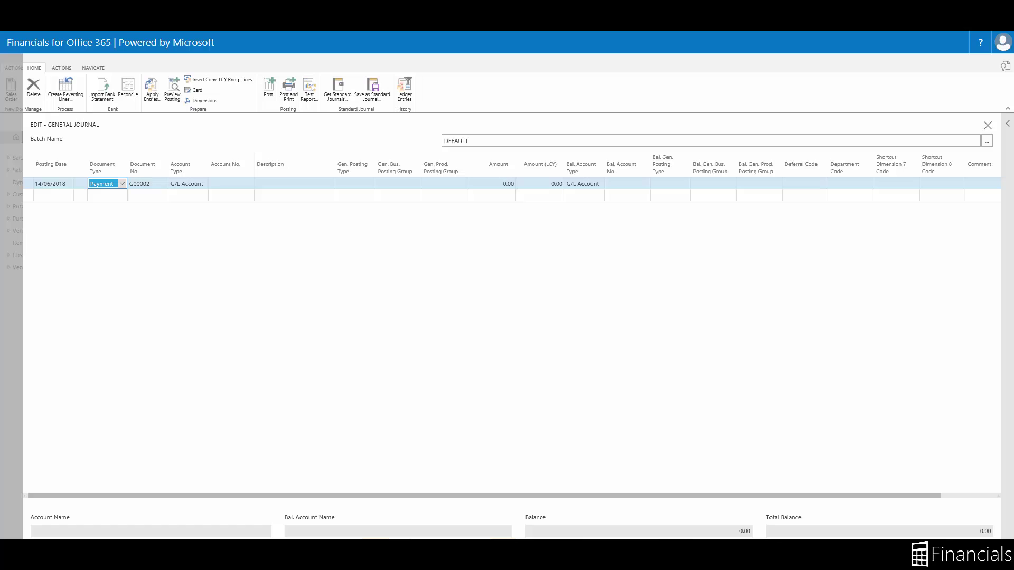
{"action": "left_click", "coordinate": [148, 183]}
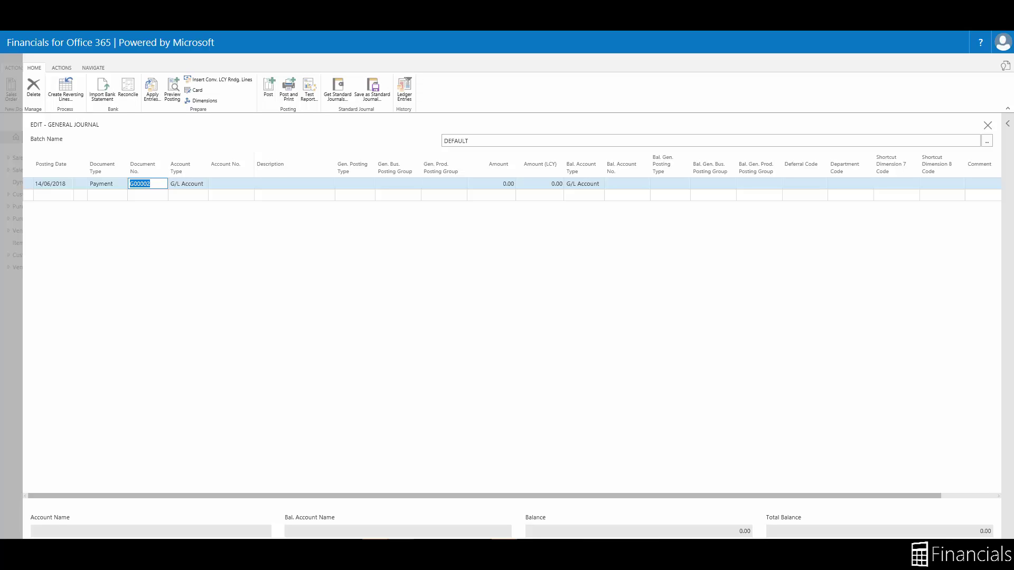
{"action": "key", "text": "Tab"}
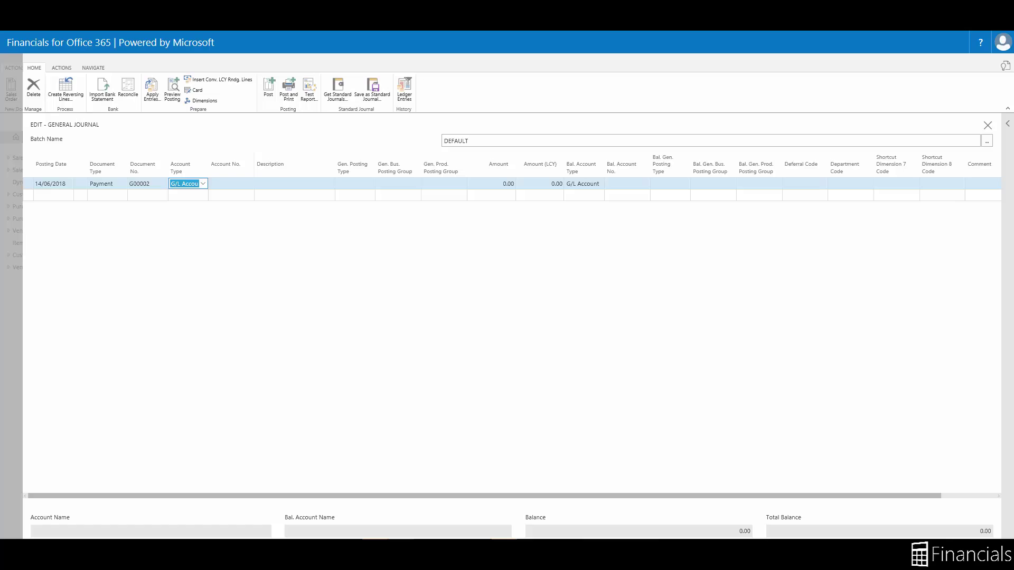
Enter G/L account 8310 on the payment line, keeping the default description and posting groups.
{"action": "key", "text": "Tab"}
{"action": "type", "text": "8"}
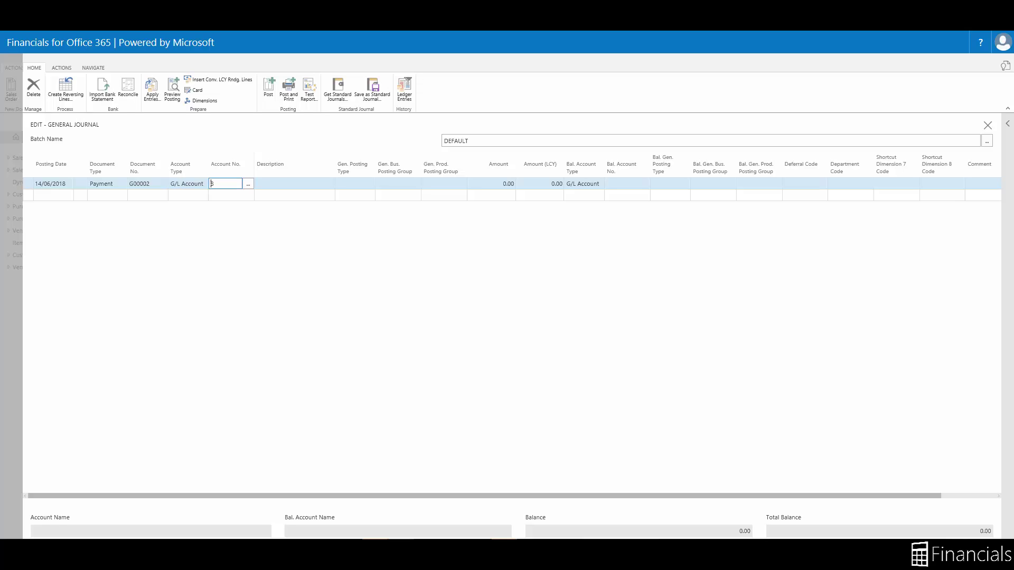
{"action": "type", "text": "310"}
{"action": "key", "text": "Tab"}
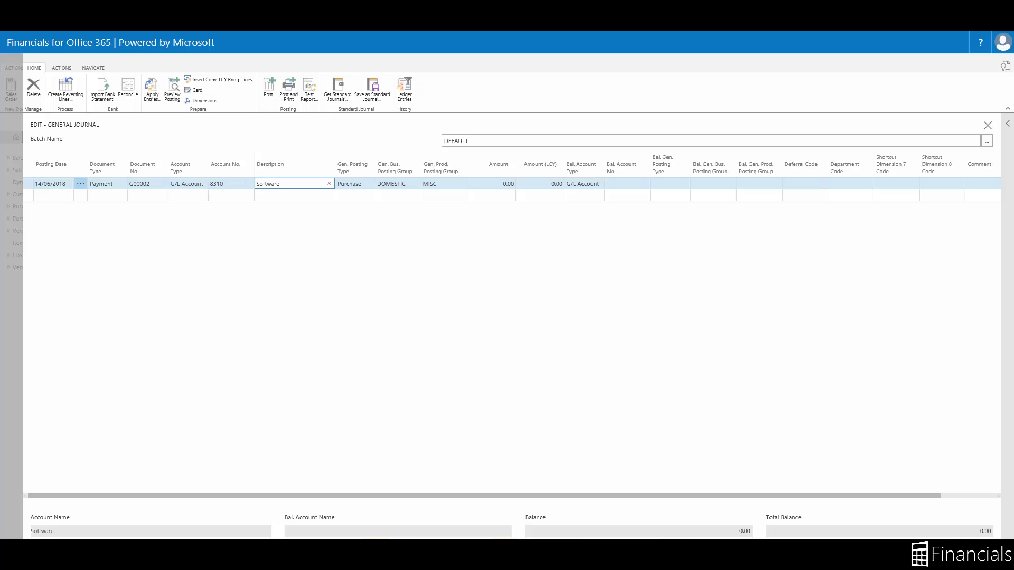
{"action": "key", "text": "Tab"}
{"action": "key", "text": "Tab"}
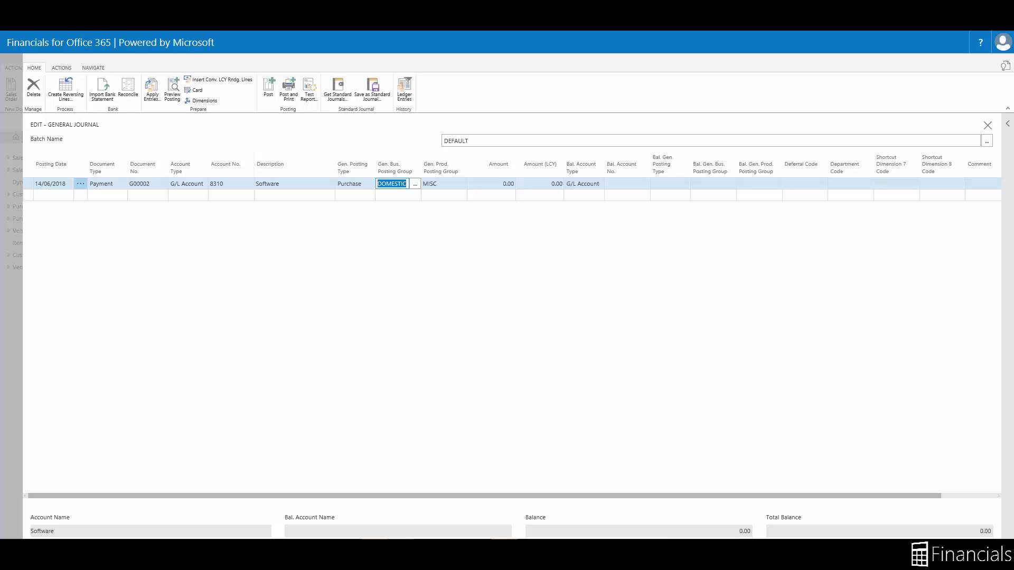
{"action": "key", "text": "Tab"}
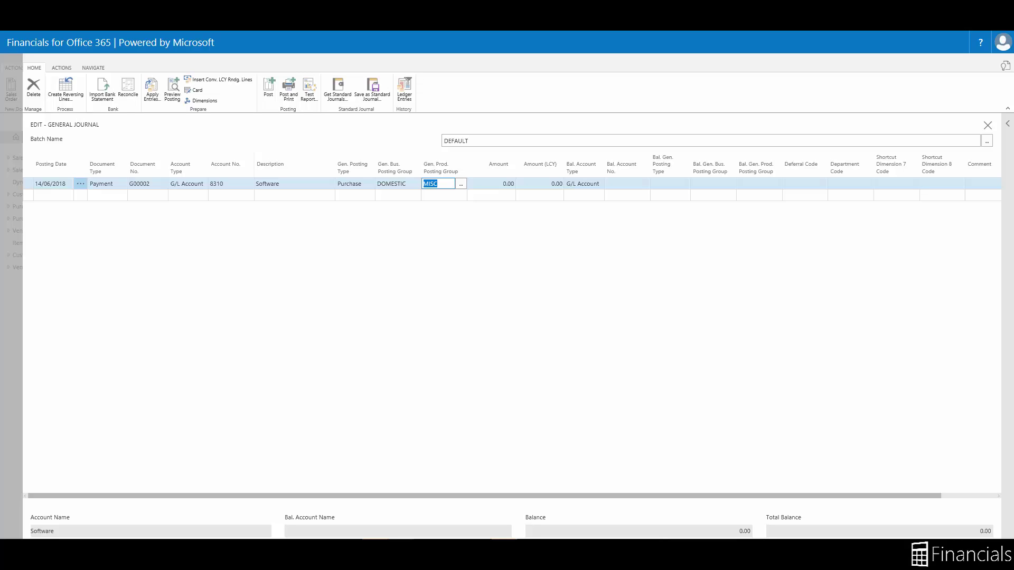
Enter an amount of 20,000 and balance the line against G/L account 2910.
{"action": "key", "text": "Tab"}
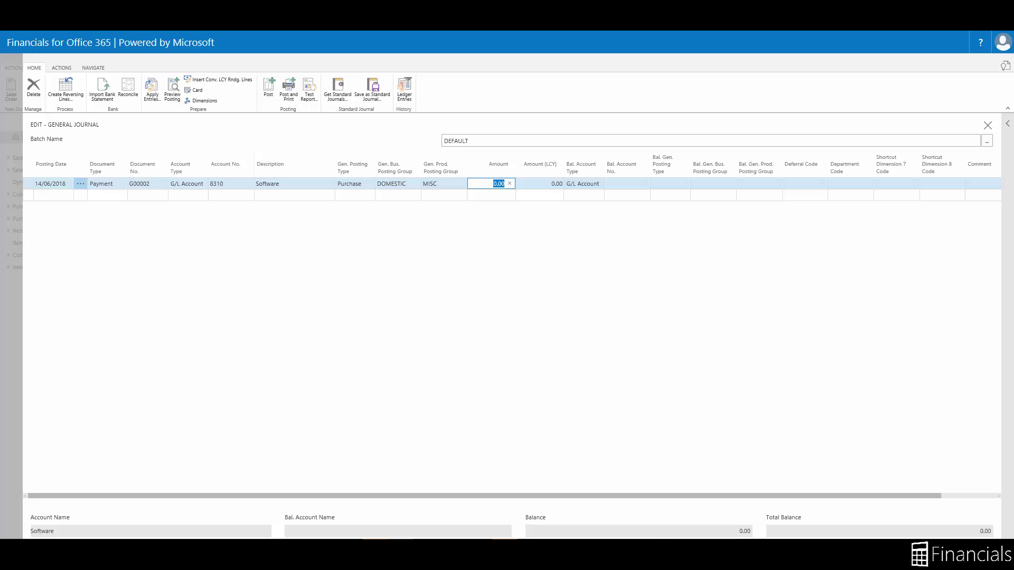
{"action": "type", "text": "20,000"}
{"action": "key", "text": "Tab"}
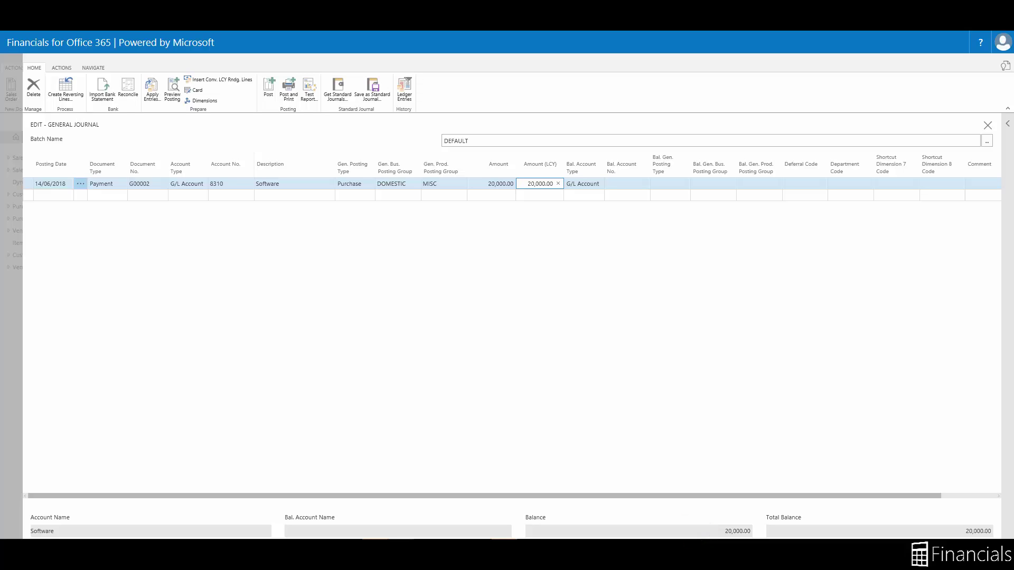
{"action": "key", "text": "Tab"}
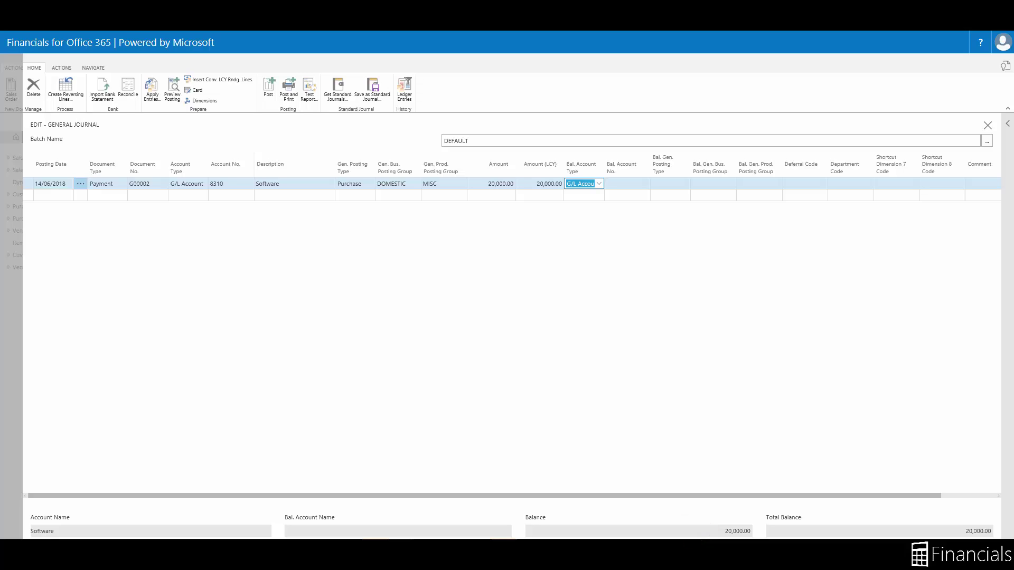
{"action": "key", "text": "Tab"}
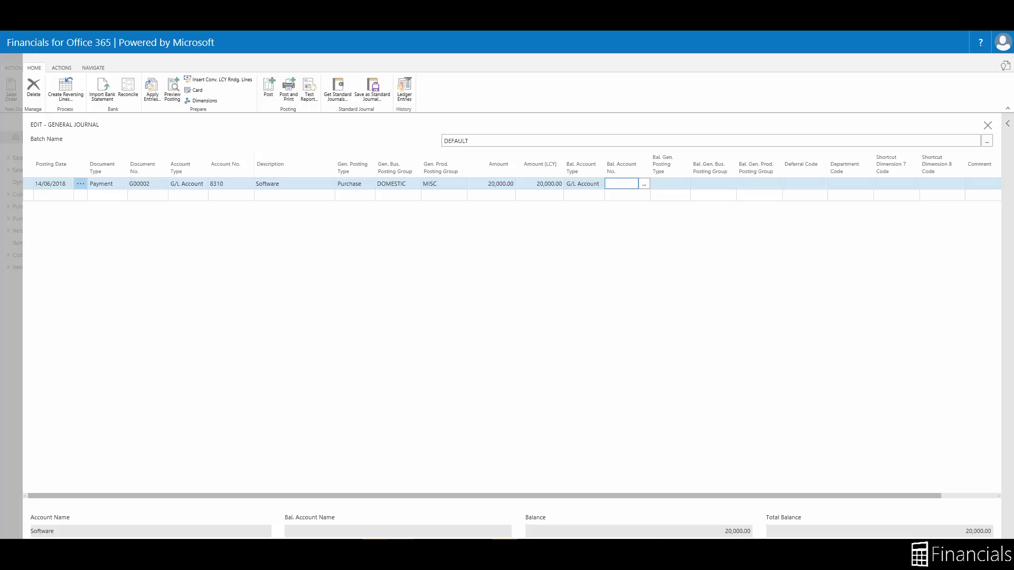
{"action": "type", "text": "2910"}
{"action": "key", "text": "Tab"}
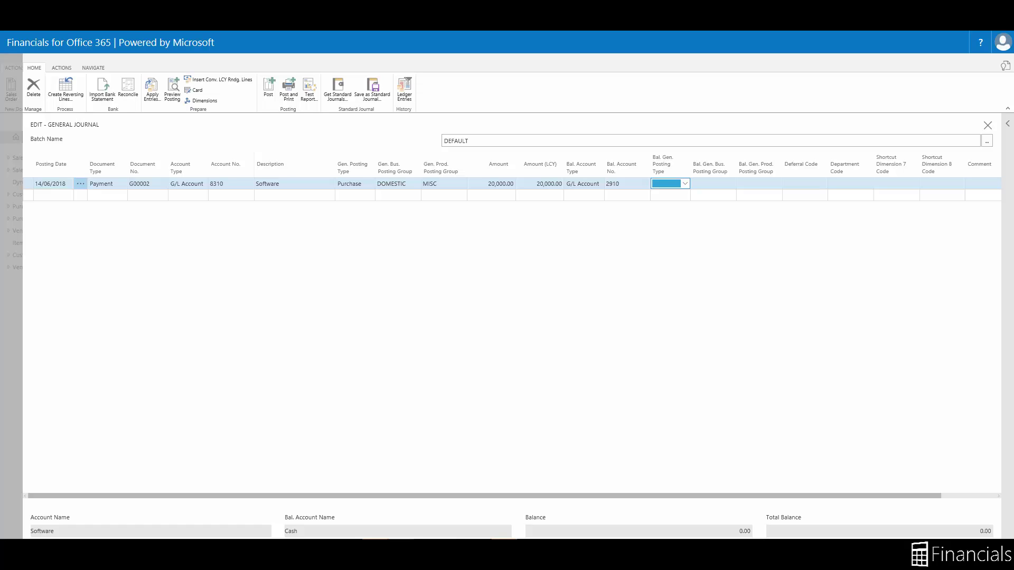
Generate the General Journal test report for the DEFAULT batch as a PDF document.
{"action": "left_click", "coordinate": [310, 90]}
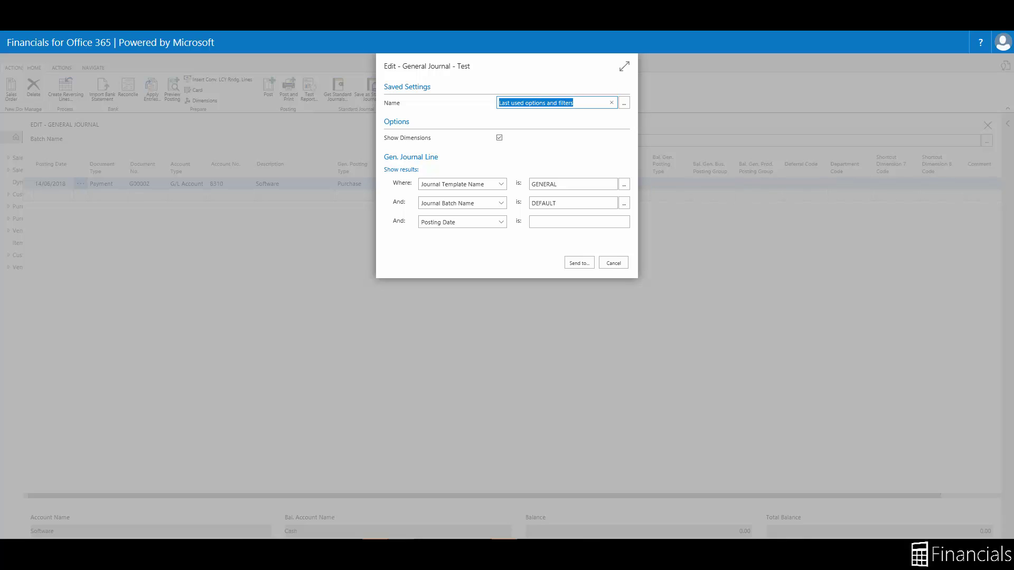
{"action": "left_click", "coordinate": [579, 262]}
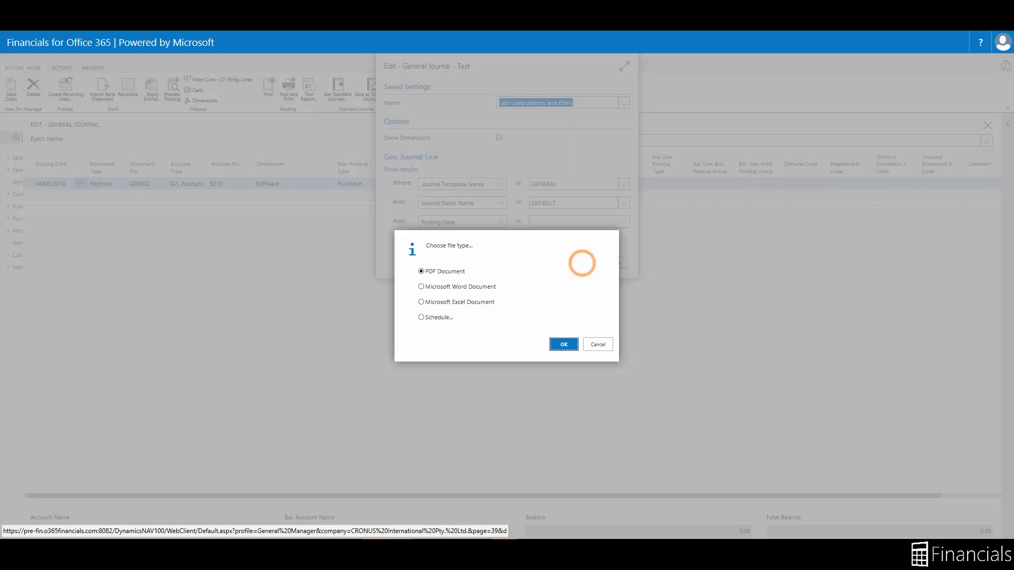
{"action": "left_click", "coordinate": [564, 344]}
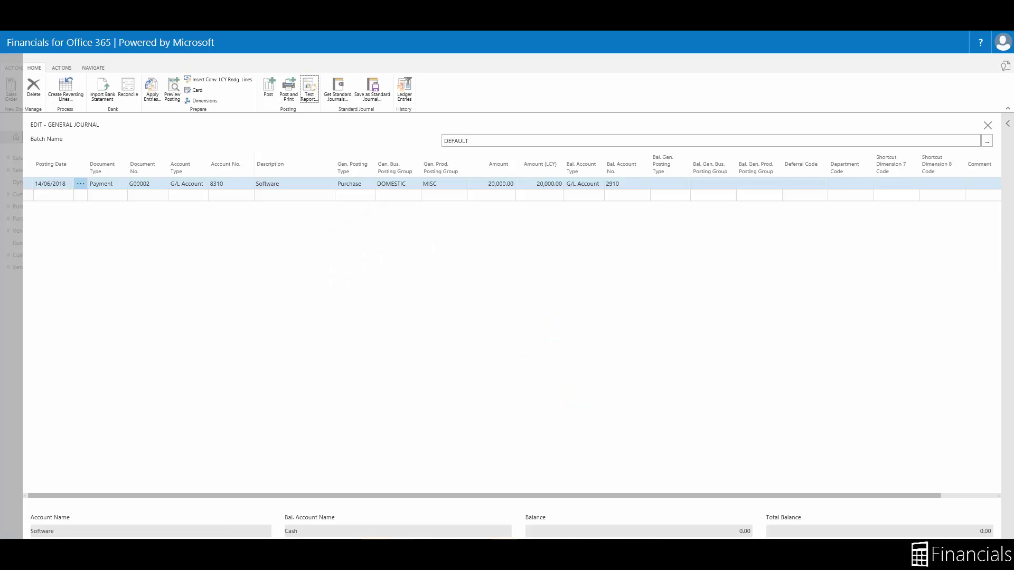
{"action": "left_click", "coordinate": [546, 523]}
Post the journal lines and acknowledge the posting.
{"action": "left_click", "coordinate": [268, 88]}
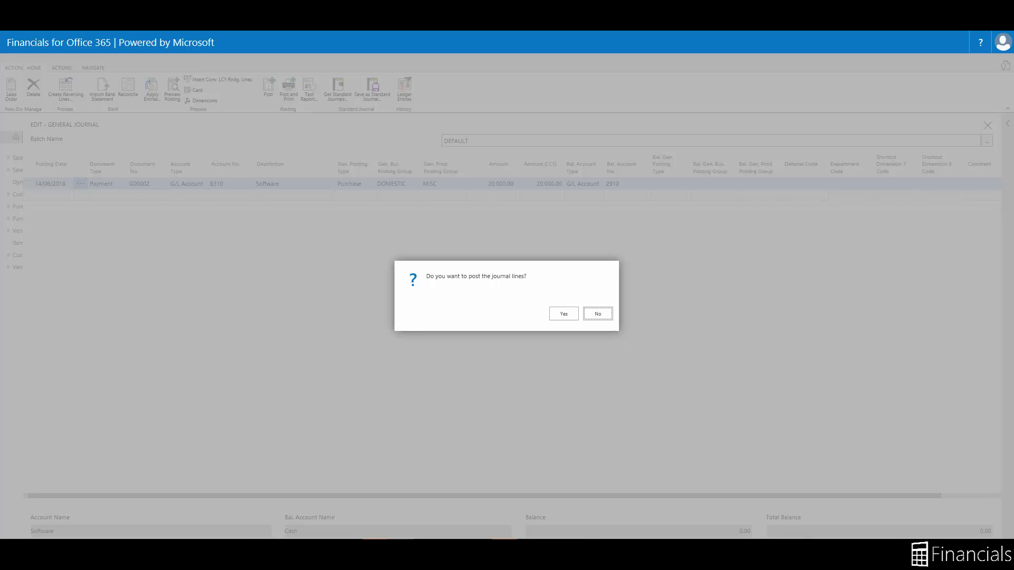
{"action": "left_click", "coordinate": [557, 314]}
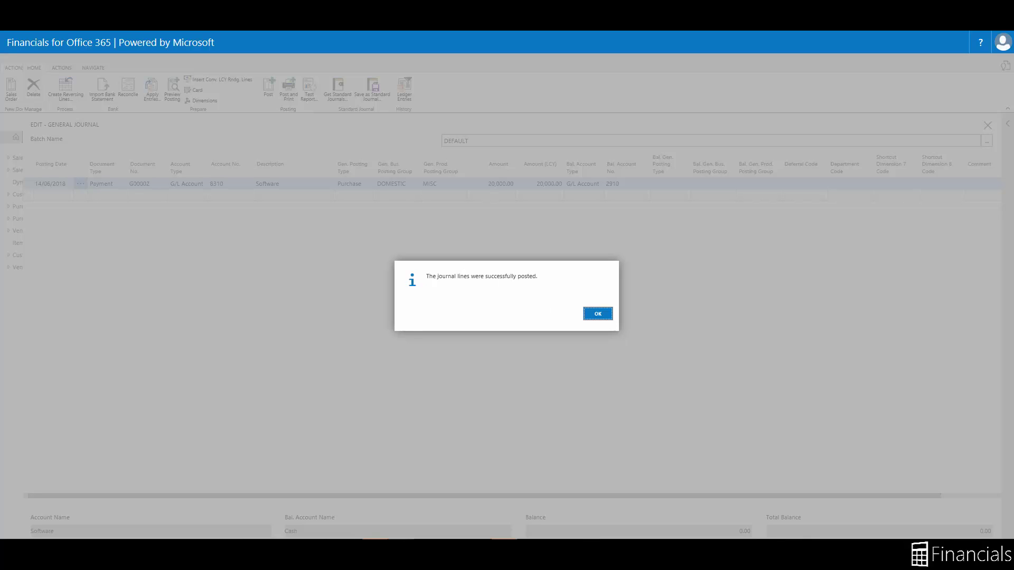
{"action": "left_click", "coordinate": [596, 313]}
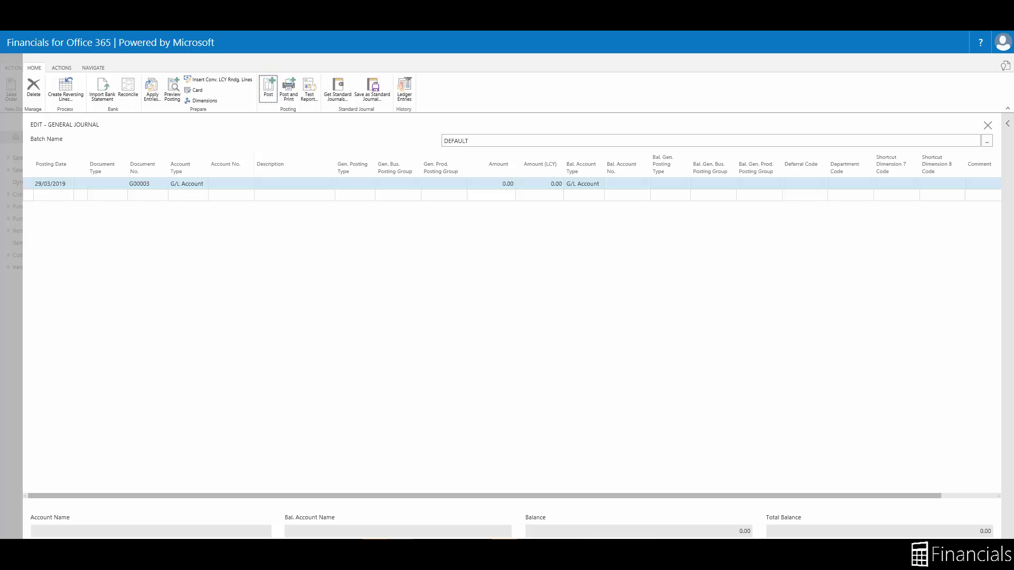
Return to the home page, then search for and open the Finance department's Chart of Accounts.
{"action": "left_click", "coordinate": [6, 305]}
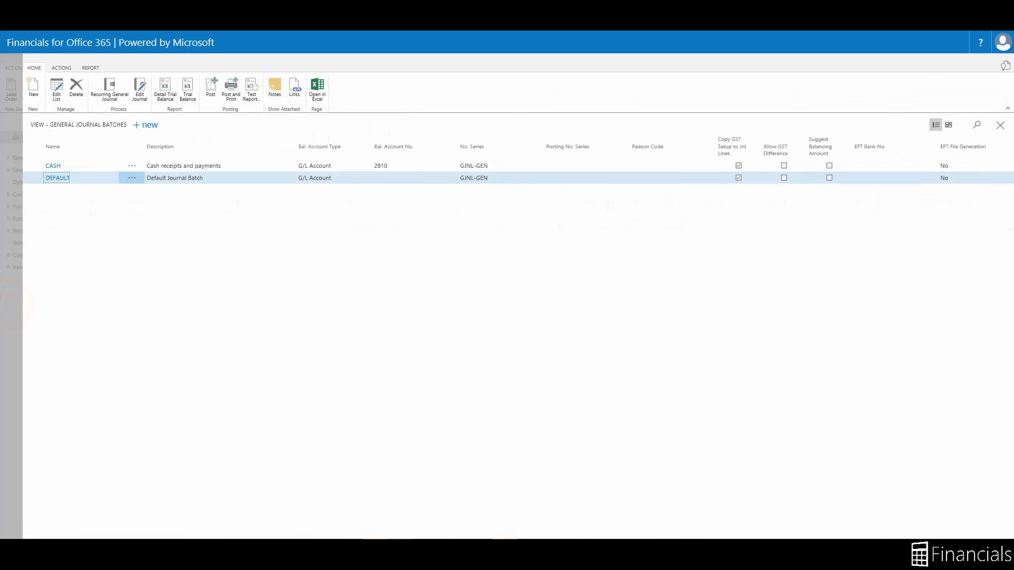
{"action": "left_click", "coordinate": [6, 305]}
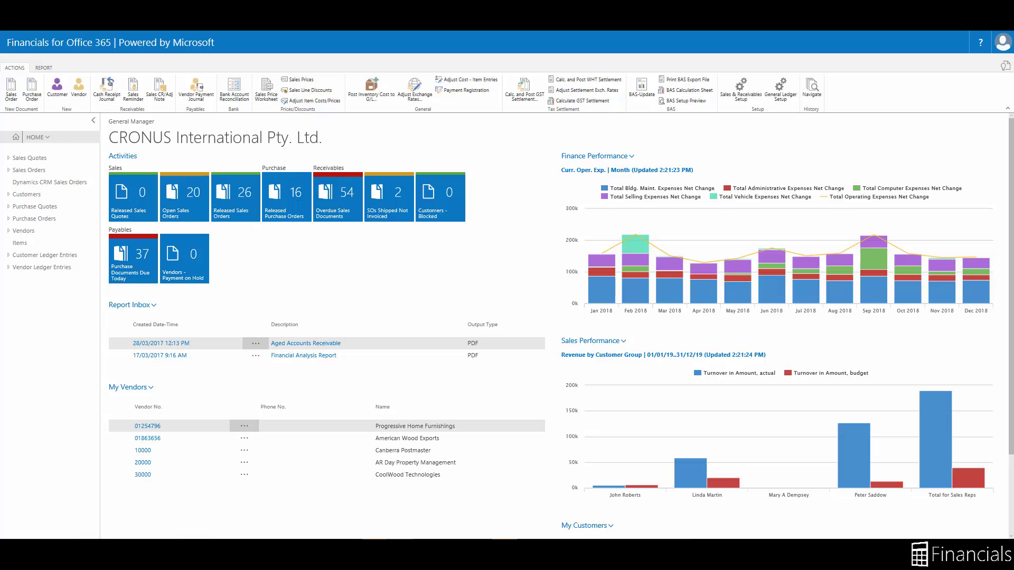
{"action": "left_click", "coordinate": [1005, 66]}
{"action": "type", "text": "Chart of Accounts"}
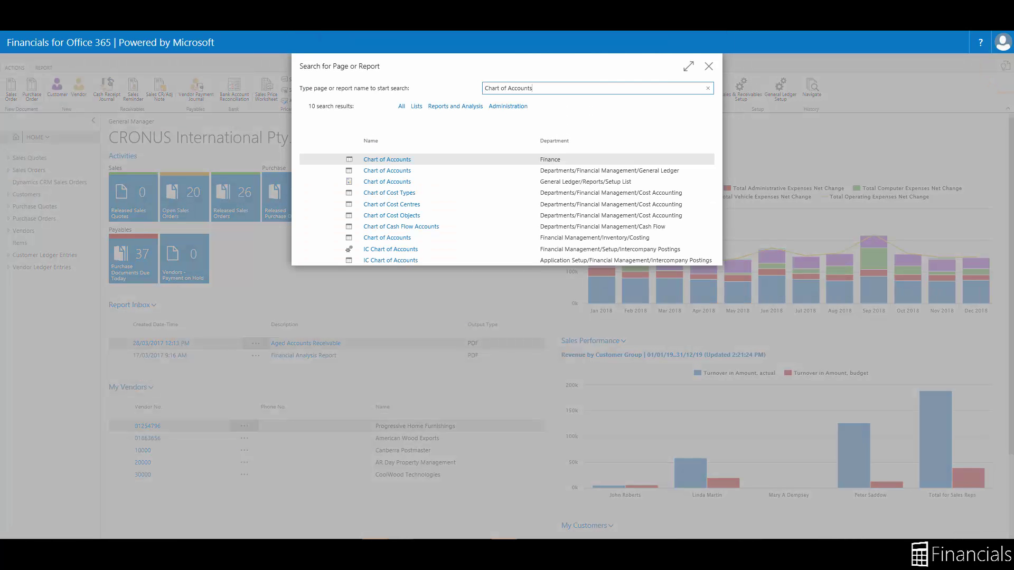
{"action": "left_click", "coordinate": [371, 160]}
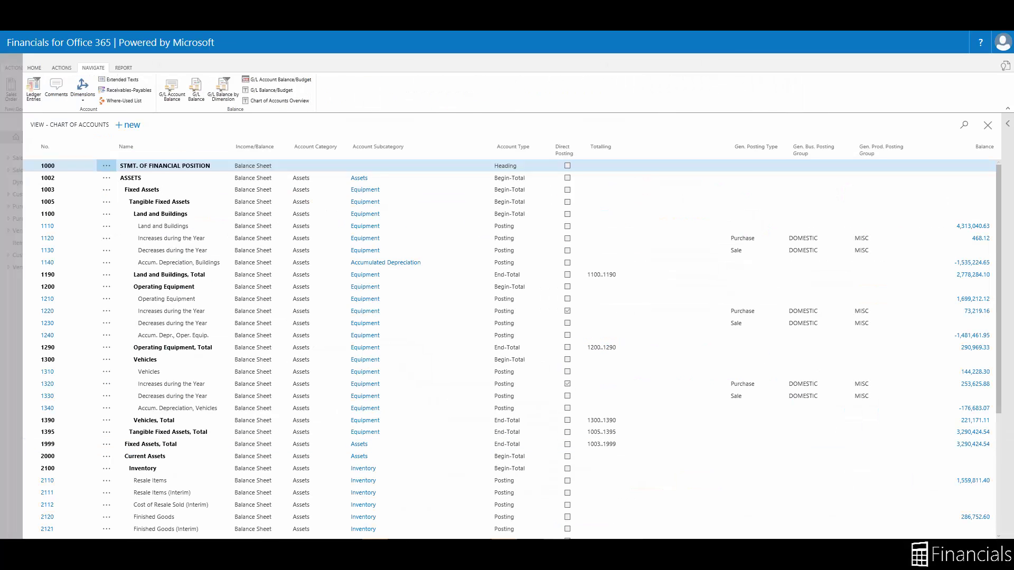
Open the general ledger entries and filter them to G/L account number 8310.
{"action": "left_click", "coordinate": [34, 87]}
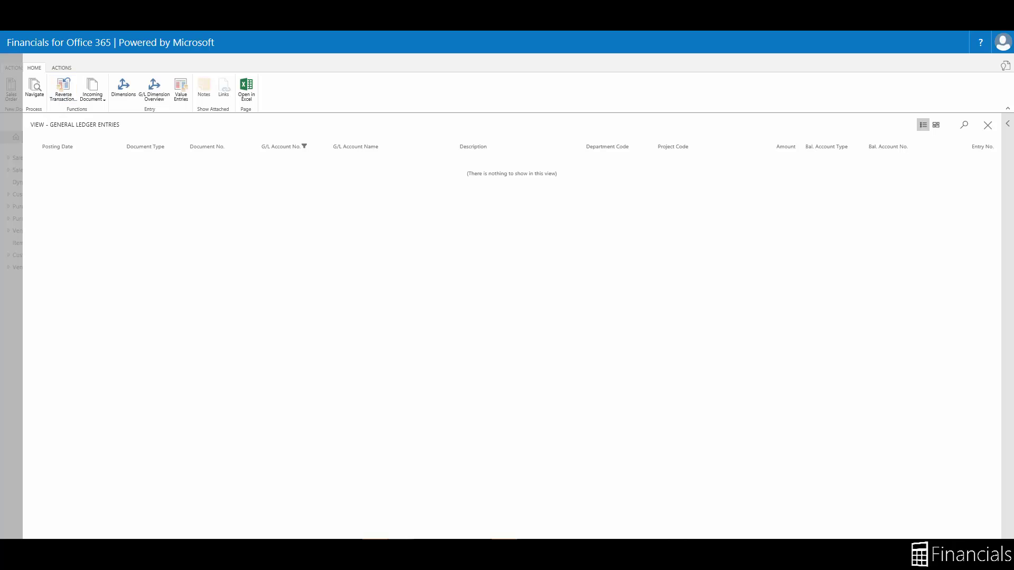
{"action": "left_click", "coordinate": [286, 147]}
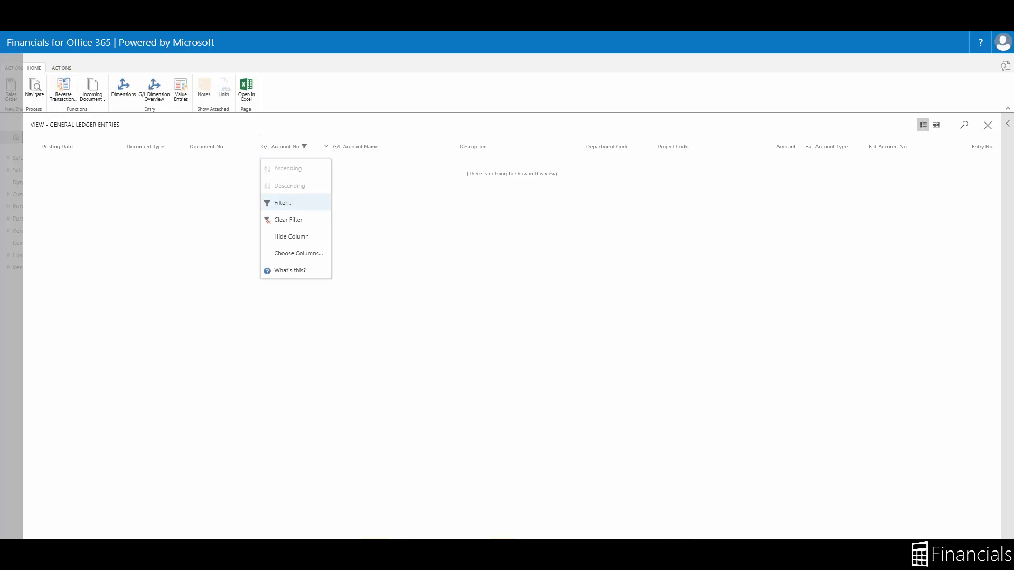
{"action": "left_click", "coordinate": [279, 203]}
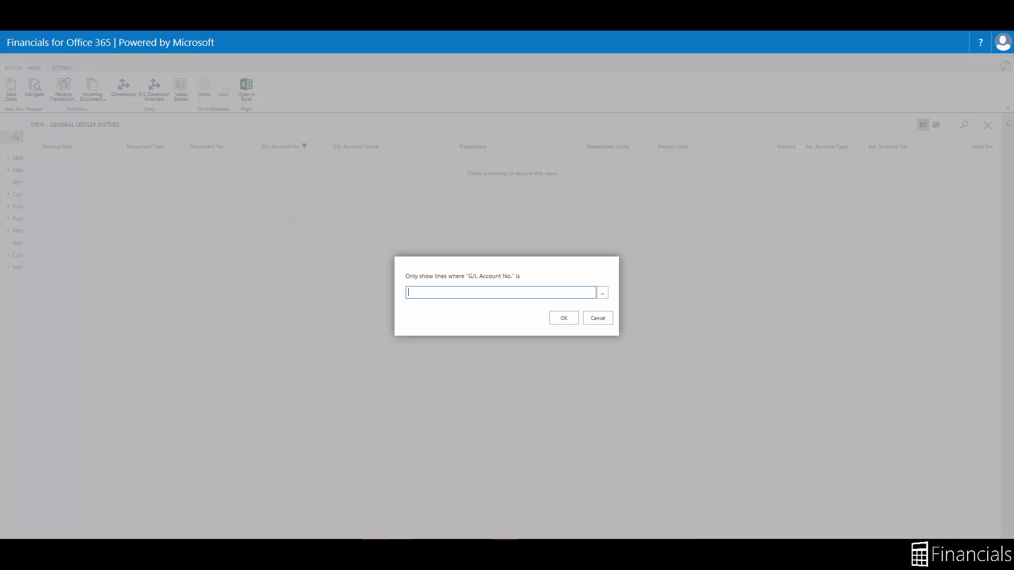
{"action": "double_click", "coordinate": [419, 293]}
{"action": "key", "text": "Return"}
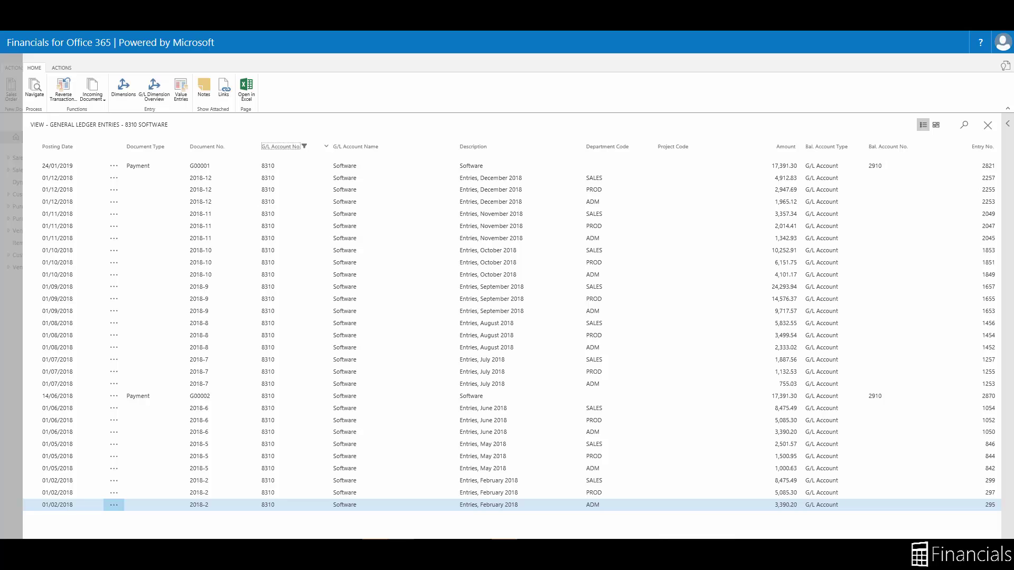
Filter the ledger entries to posting date 14/06/18 to check the posted payment, and leave the list.
{"action": "left_click", "coordinate": [58, 147]}
{"action": "left_click", "coordinate": [71, 199]}
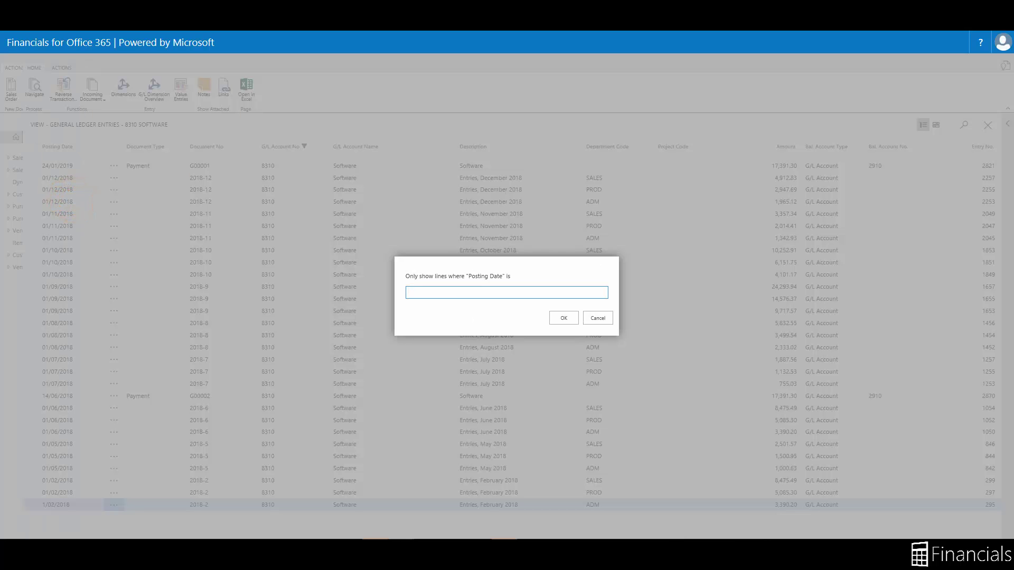
{"action": "type", "text": "14/06/18"}
{"action": "key", "text": "Return"}
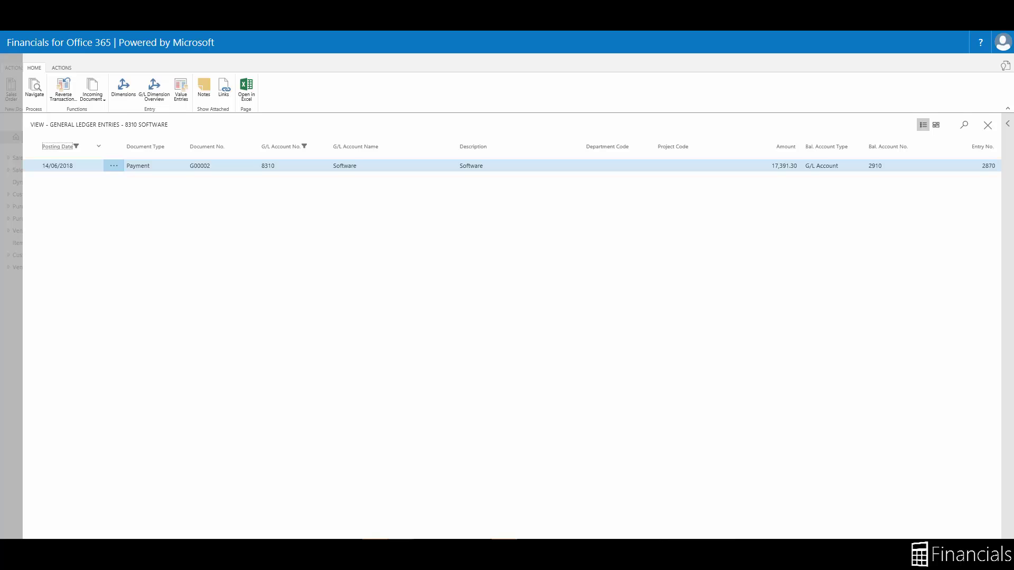
{"action": "left_click", "coordinate": [8, 301]}
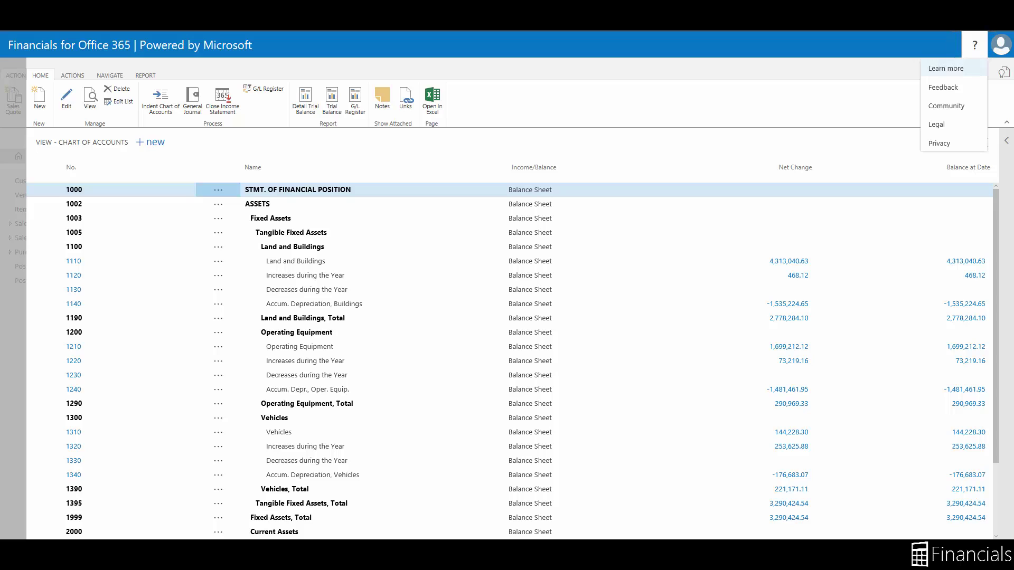
Open the general help for the Chart of Accounts, then the Net Change column's explanation and its detailed help topic.
{"action": "left_click", "coordinate": [969, 69]}
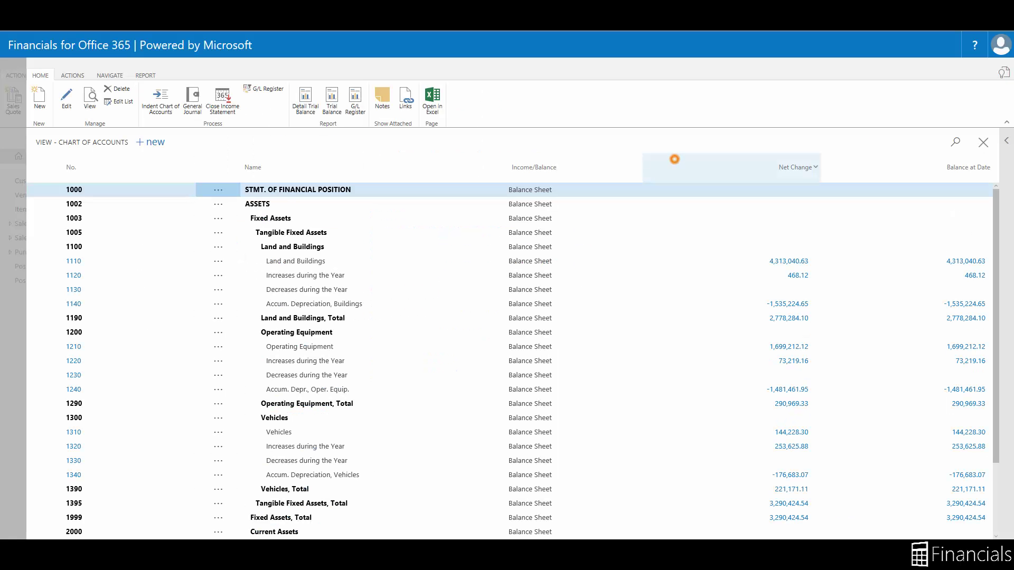
{"action": "left_click", "coordinate": [672, 159]}
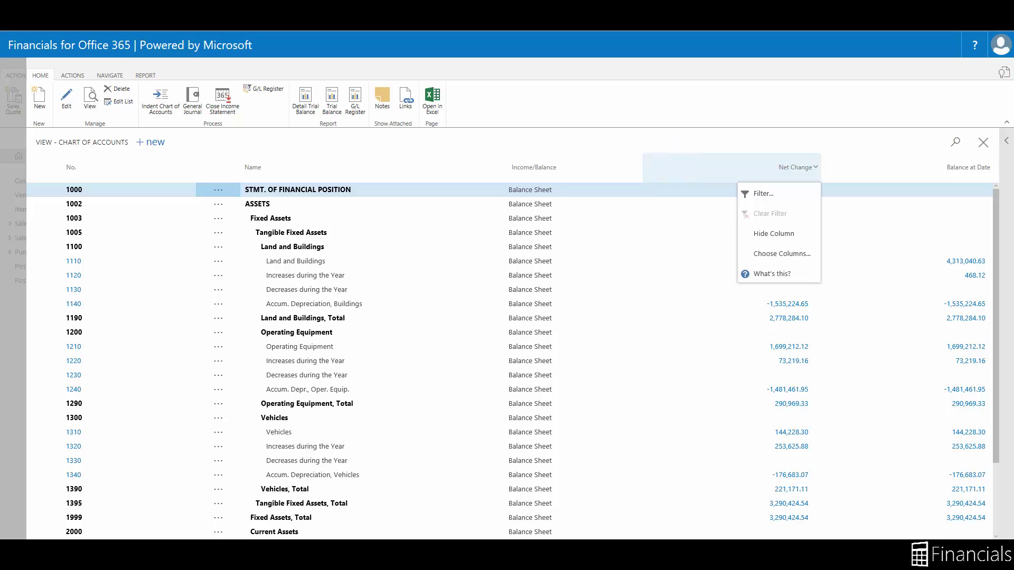
{"action": "left_click", "coordinate": [774, 273]}
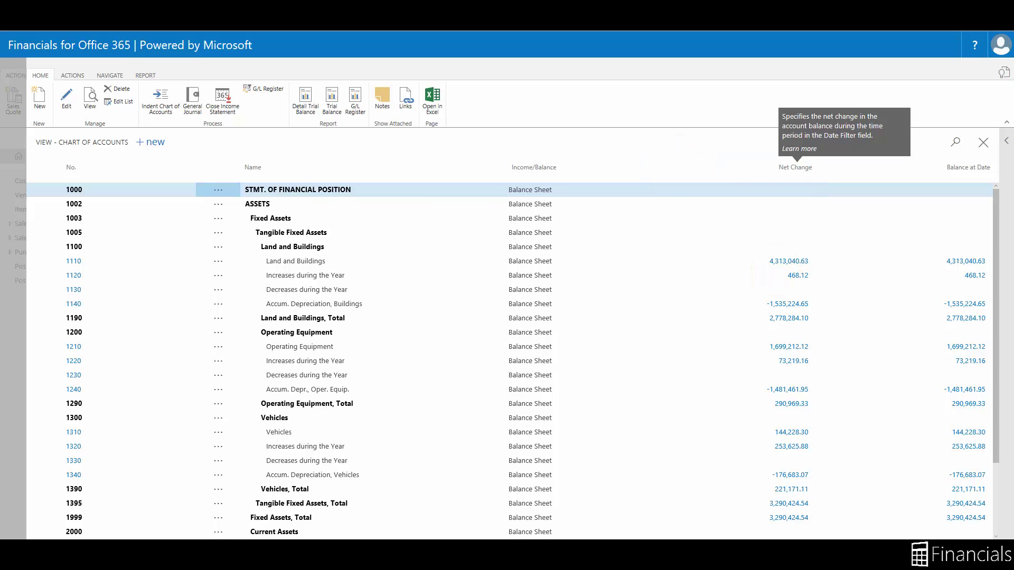
{"action": "left_click", "coordinate": [798, 149]}
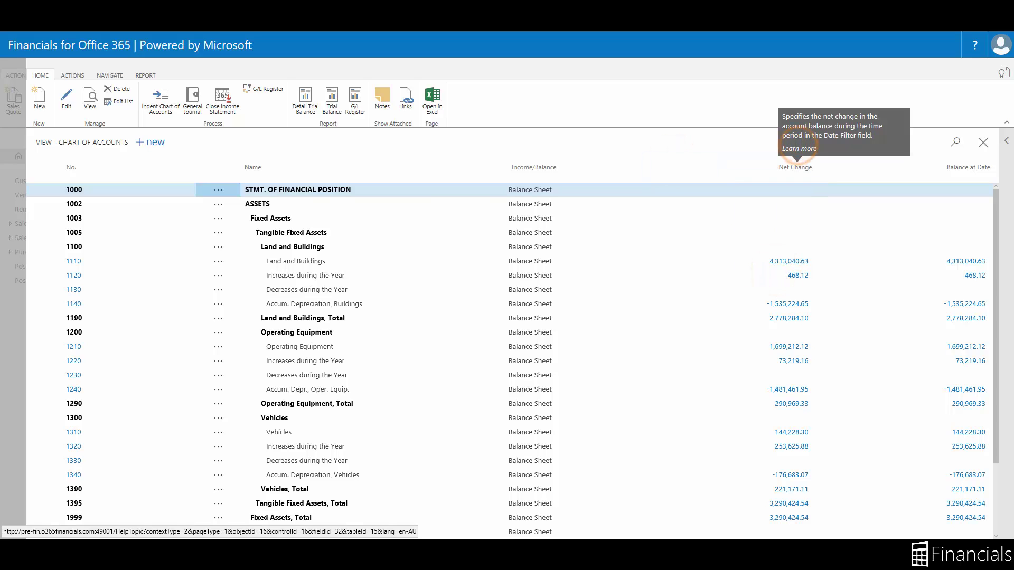